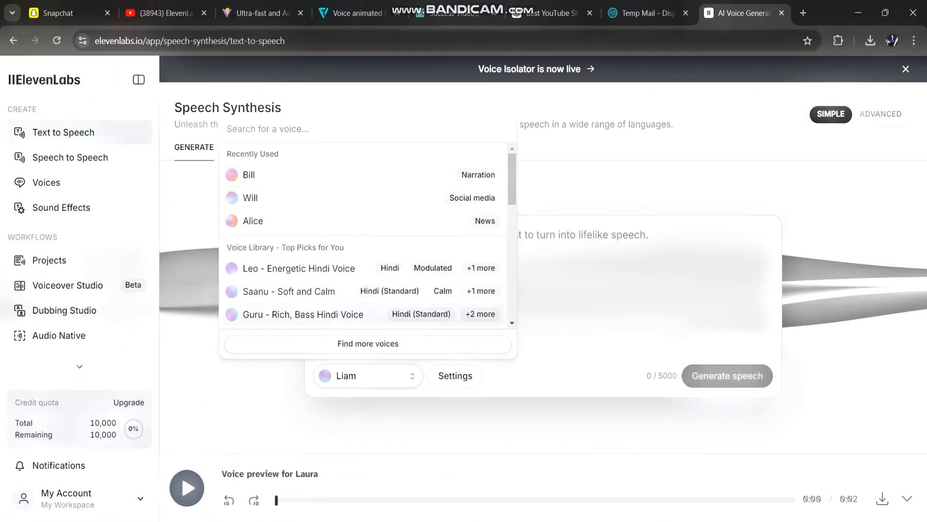
- Choose the Charlotte voice and enter the workout script, starting with jumping jacks for 30 seconds, as the text to convert
{"action": "scroll", "coordinate": [367, 236], "scroll_direction": "down", "scroll_amount": 10}
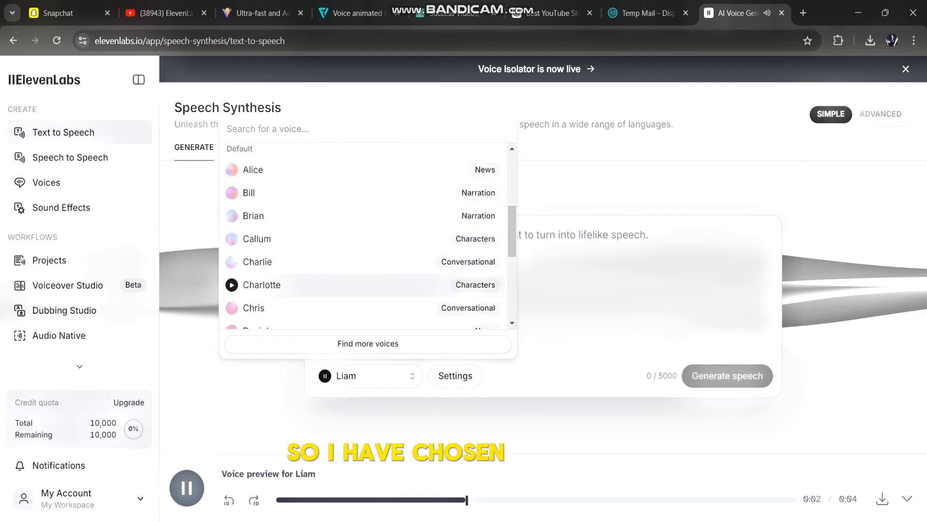
{"action": "scroll", "coordinate": [368, 238], "scroll_direction": "up", "scroll_amount": 2}
{"action": "key", "text": "Up"}
{"action": "key", "text": "Up"}
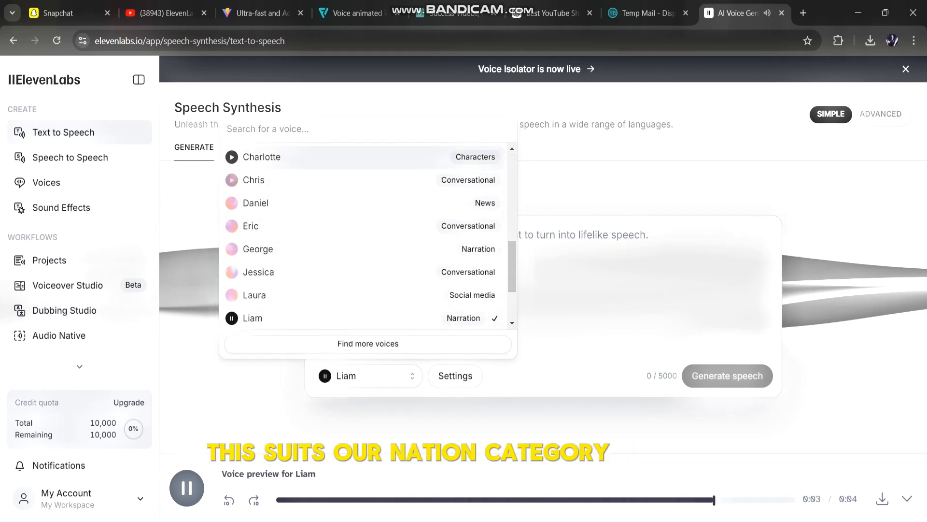
{"action": "key", "text": "Return"}
{"action": "type", "text": "\"We’re starting with jumping jacks for 30 seconds. This is a great full-body warm-up to get your heart pumping. Keep that energy up!\" Alright, moving into squats for 30 seconds! Make sure to drive through your heels and keep your chest up. Feel that burn in your legs and glutes! Next, we’re hitting those upper body muscles with push-ups! Go at your own pace – if needed, you can drop to your knees. Let’s go for 30 seconds! Now, engage that core! We’re holding a plank for 30 seconds. Keep your back straight, core tight, and breathe. You’re halfway there! Alright, let’s pick up the pace with mountain climbers for 30 seconds. Keep driving those knees toward your chest and stay strong. Almost done! Great job, everyone! Let’s cool it down with a quick stretch. Reach those arms up high, then fold forward and stretch out your hamstrings. You earned it! And that’s it! 5 minutes of solid work. Repeat this routine for an even greater challenge, or save it for when you need a quick burst of energy! Don’t forget to like and subscribe for more quick workouts. See you next time!"}
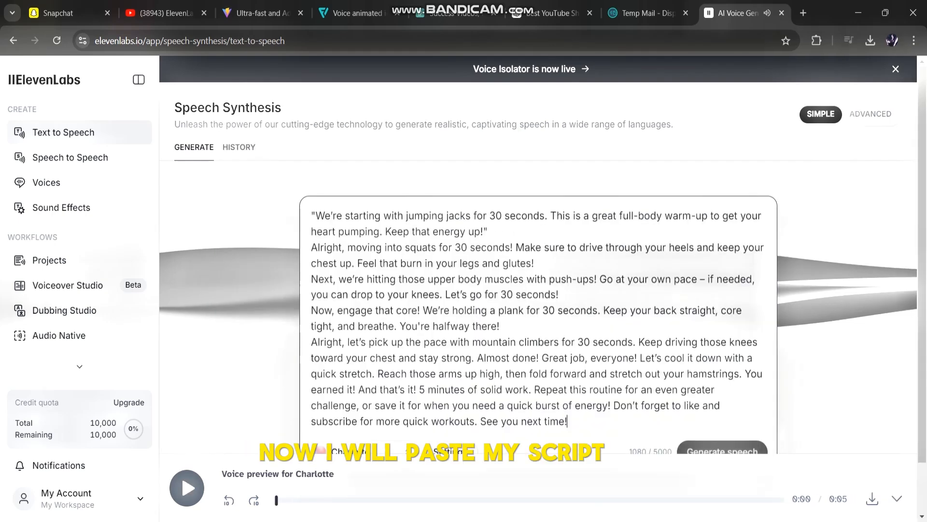
{"action": "scroll", "coordinate": [538, 290], "scroll_direction": "down", "scroll_amount": 2}
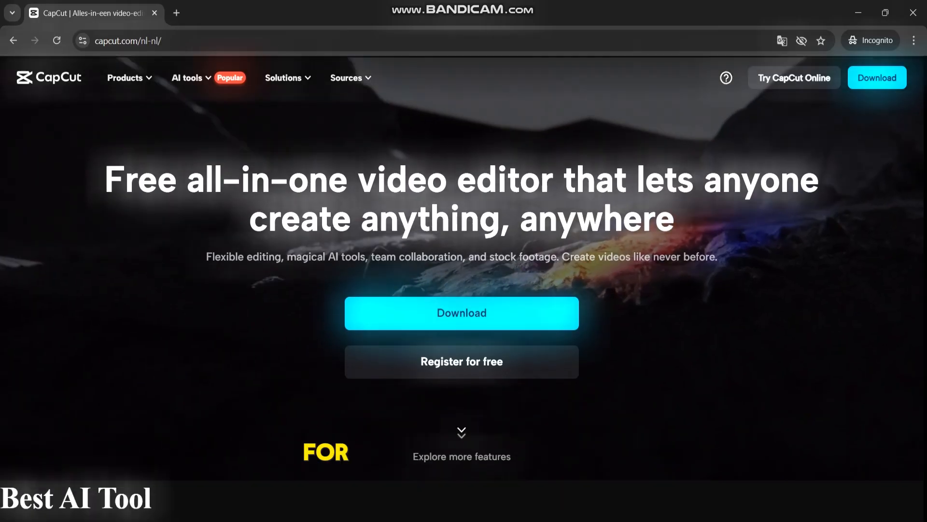
- Look through the CapCut website's home page to examine its AI tools, ad templates and editing features
{"action": "scroll", "coordinate": [463, 261], "scroll_direction": "down", "scroll_amount": 3}
{"action": "scroll", "coordinate": [464, 261], "scroll_direction": "down", "scroll_amount": 8}
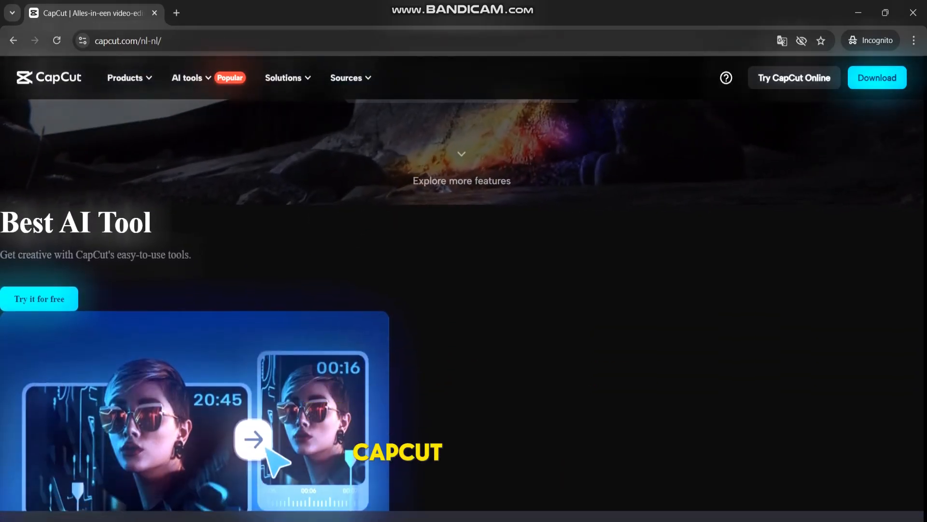
{"action": "scroll", "coordinate": [464, 261], "scroll_direction": "down", "scroll_amount": 8}
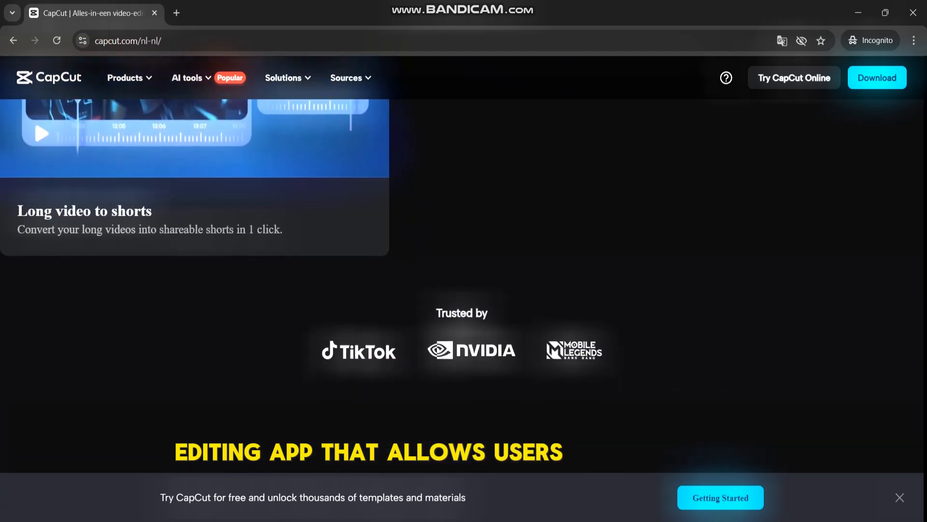
{"action": "scroll", "coordinate": [464, 261], "scroll_direction": "down", "scroll_amount": 8}
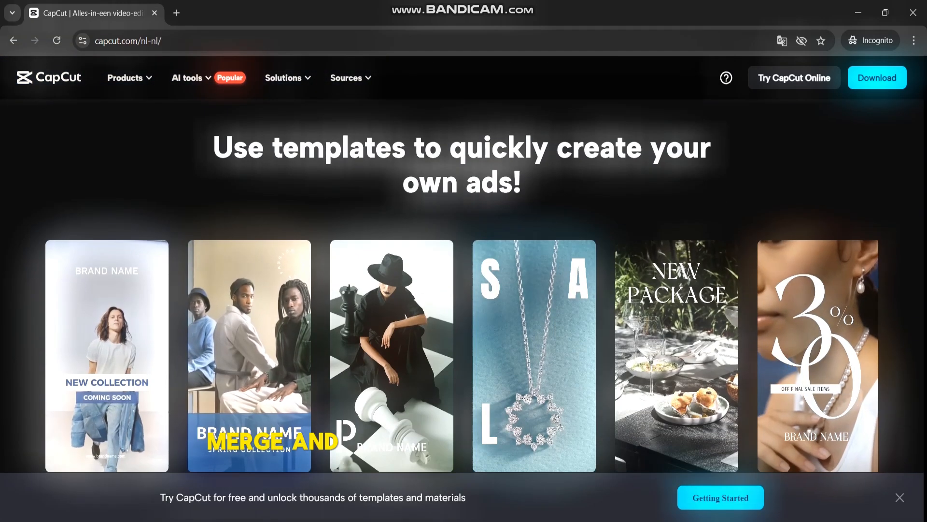
{"action": "scroll", "coordinate": [463, 261], "scroll_direction": "down", "scroll_amount": 8}
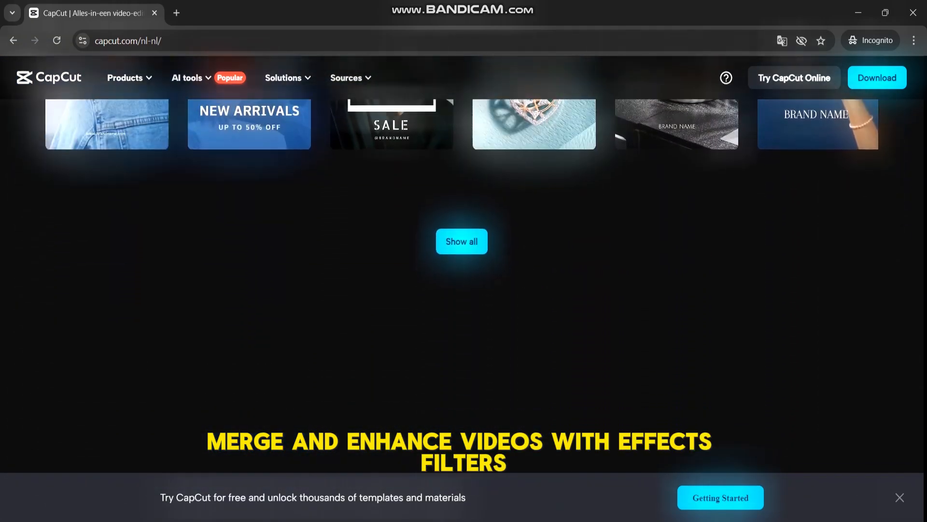
{"action": "scroll", "coordinate": [464, 261], "scroll_direction": "down", "scroll_amount": 5}
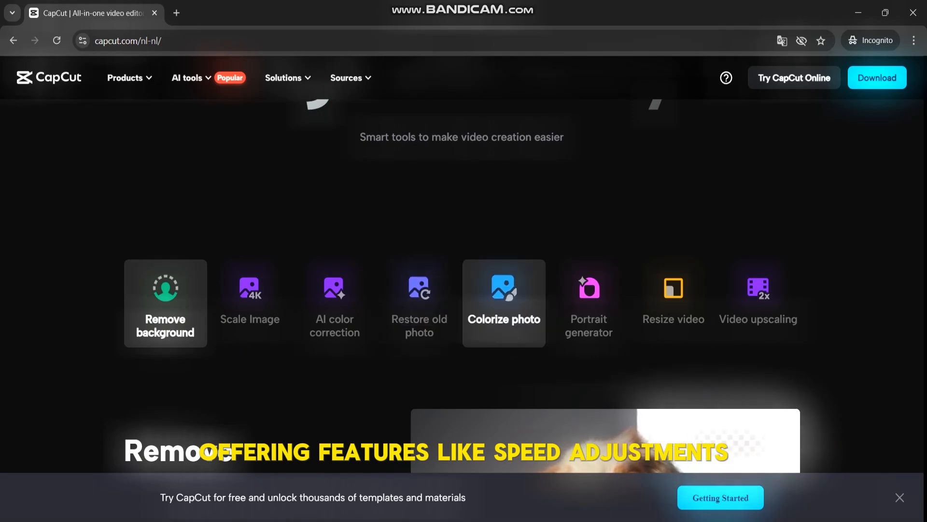
{"action": "scroll", "coordinate": [464, 260], "scroll_direction": "down", "scroll_amount": 5}
{"action": "scroll", "coordinate": [464, 260], "scroll_direction": "down", "scroll_amount": 10}
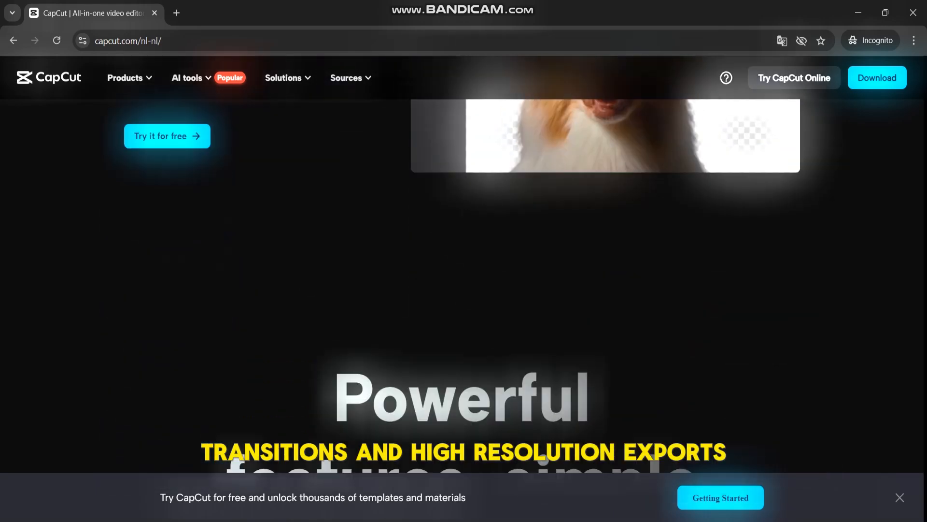
{"action": "scroll", "coordinate": [464, 261], "scroll_direction": "down", "scroll_amount": 10}
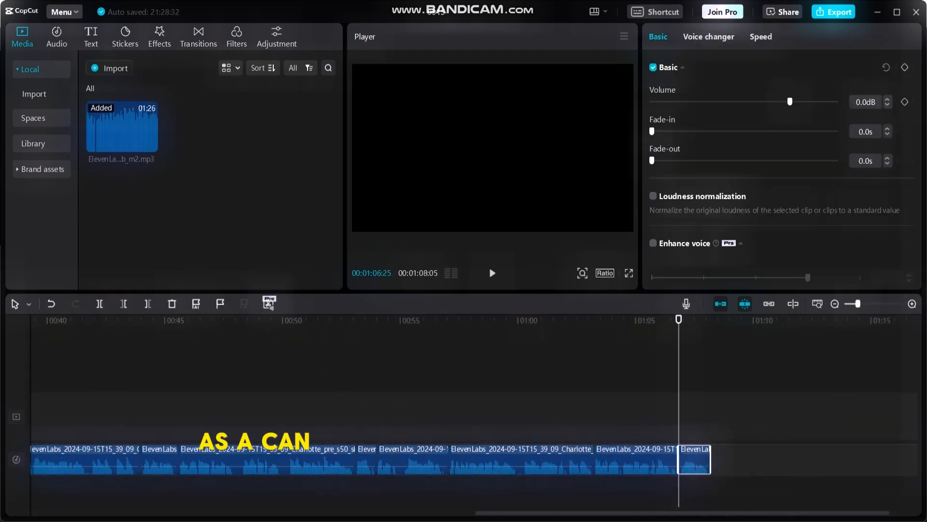
{"action": "scroll", "coordinate": [473, 416], "scroll_direction": "left", "scroll_amount": 10}
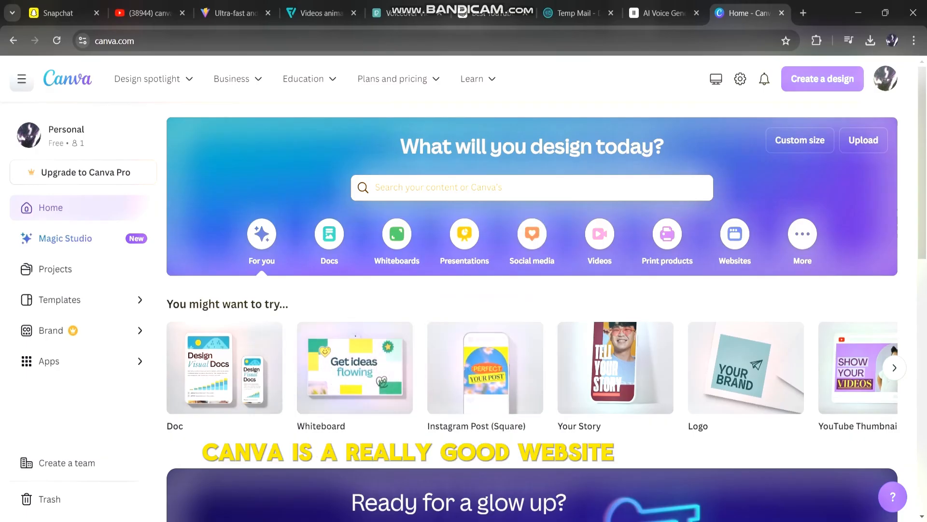
- Switch to Canva and browse the mobile video templates for a design that suits the short
{"action": "scroll", "coordinate": [532, 310], "scroll_direction": "down", "scroll_amount": 5}
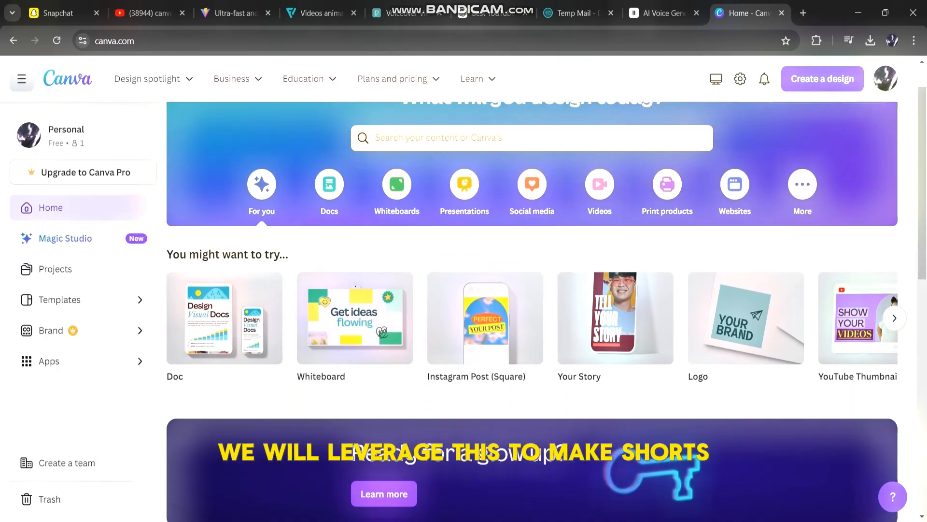
{"action": "scroll", "coordinate": [885, 382], "scroll_direction": "up", "scroll_amount": 5}
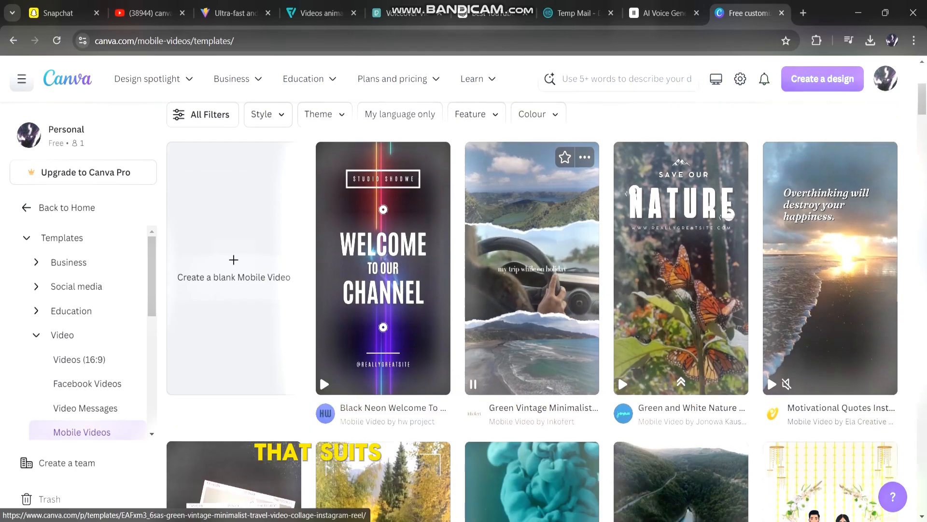
{"action": "scroll", "coordinate": [531, 350], "scroll_direction": "down", "scroll_amount": 4}
{"action": "scroll", "coordinate": [531, 350], "scroll_direction": "down", "scroll_amount": 8}
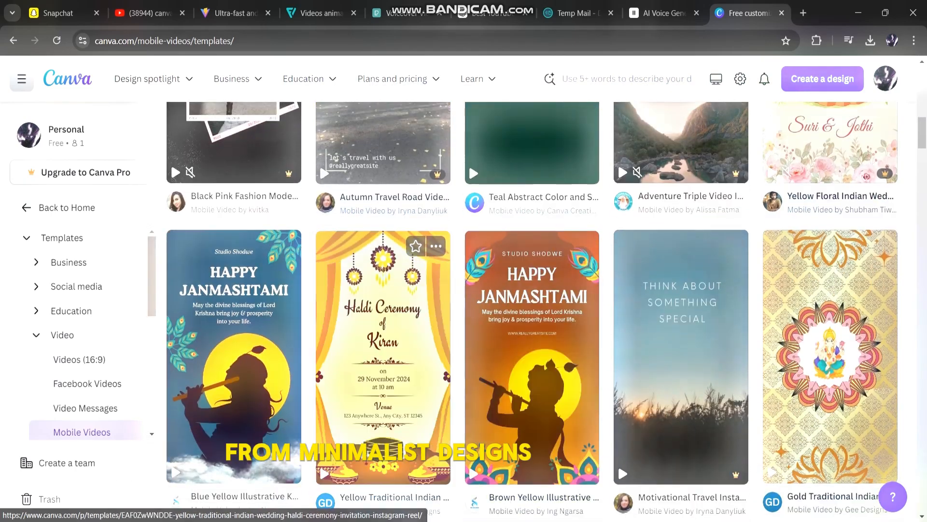
{"action": "scroll", "coordinate": [531, 350], "scroll_direction": "down", "scroll_amount": 4}
{"action": "scroll", "coordinate": [682, 367], "scroll_direction": "up", "scroll_amount": 10}
{"action": "scroll", "coordinate": [681, 368], "scroll_direction": "up", "scroll_amount": 9}
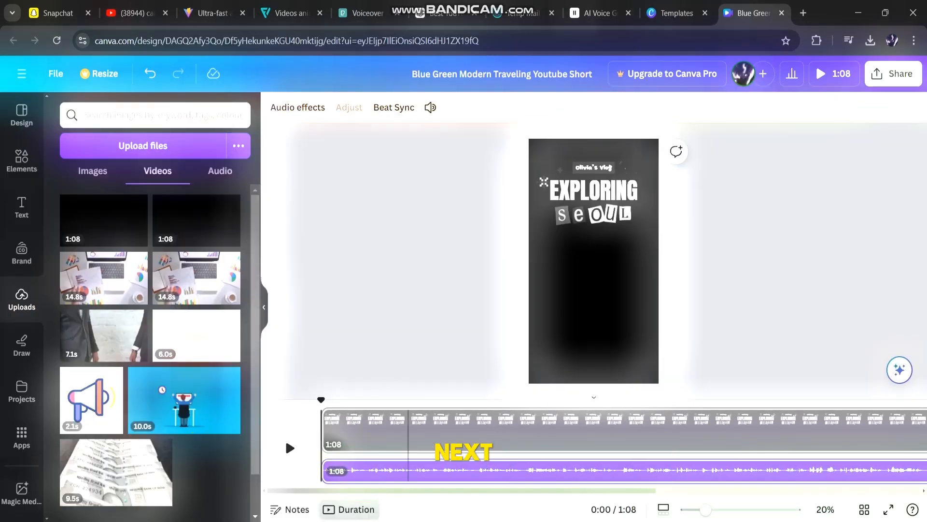
- Play back the short and browse the music categories in Canva's audio library
{"action": "left_click", "coordinate": [289, 449]}
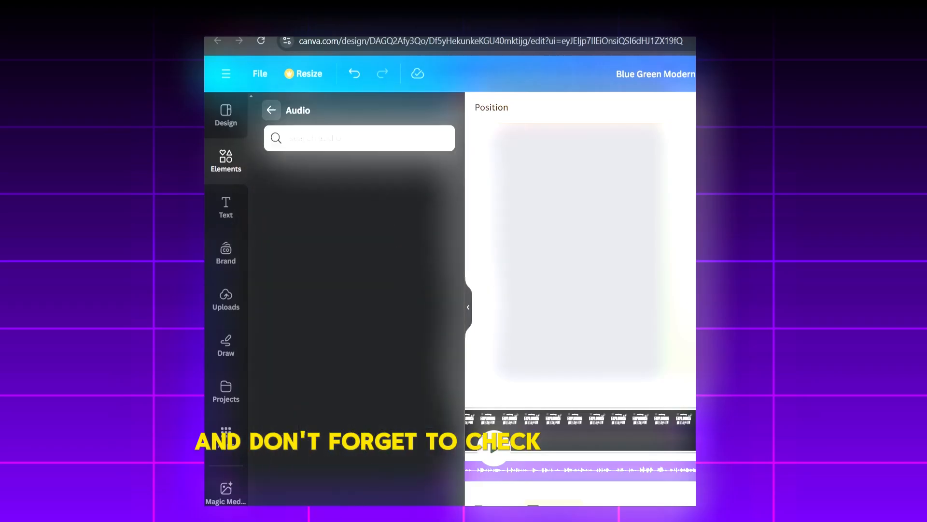
{"action": "scroll", "coordinate": [353, 291], "scroll_direction": "up", "scroll_amount": 20}
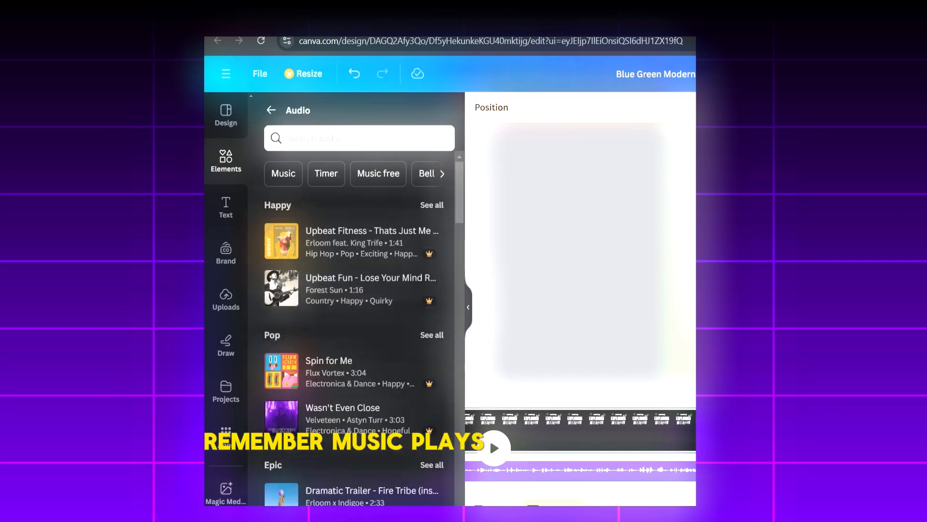
{"action": "scroll", "coordinate": [353, 328], "scroll_direction": "down", "scroll_amount": 7}
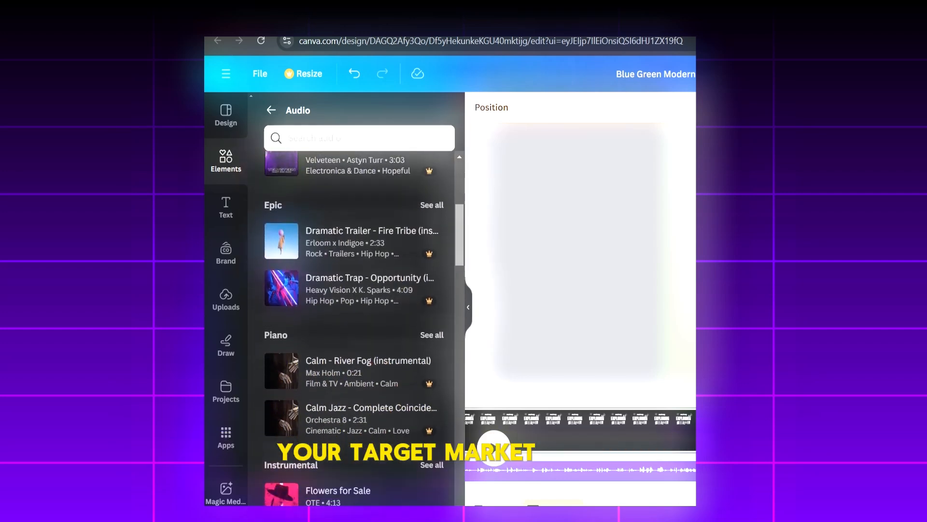
{"action": "scroll", "coordinate": [354, 327], "scroll_direction": "down", "scroll_amount": 4}
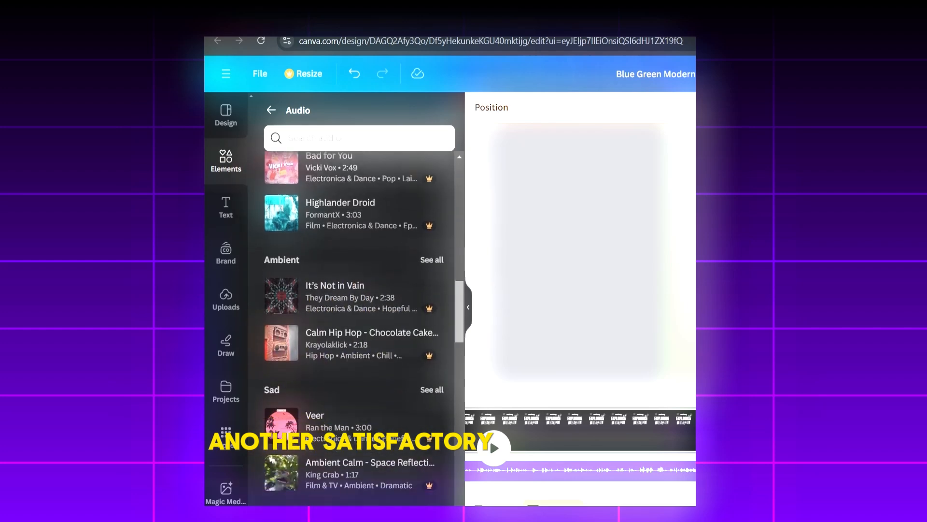
{"action": "scroll", "coordinate": [354, 290], "scroll_direction": "down", "scroll_amount": 3}
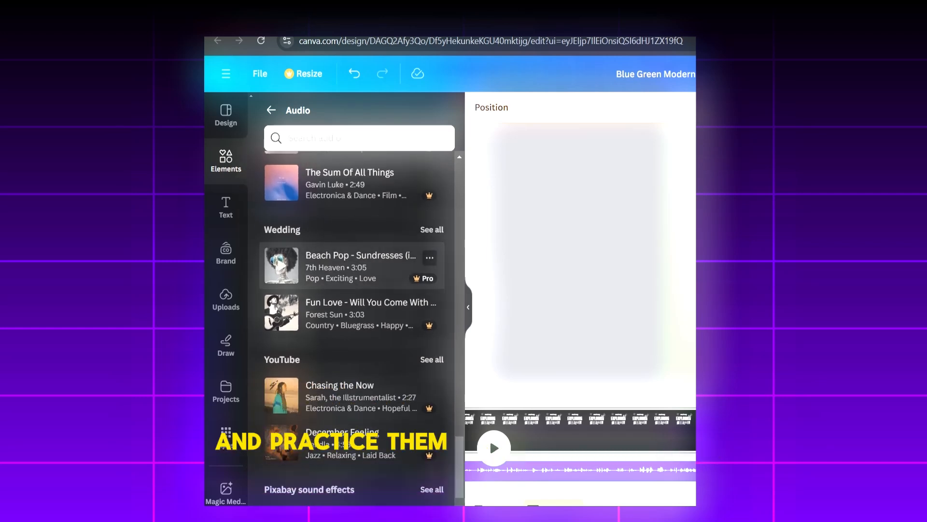
{"action": "scroll", "coordinate": [353, 290], "scroll_direction": "down", "scroll_amount": 2}
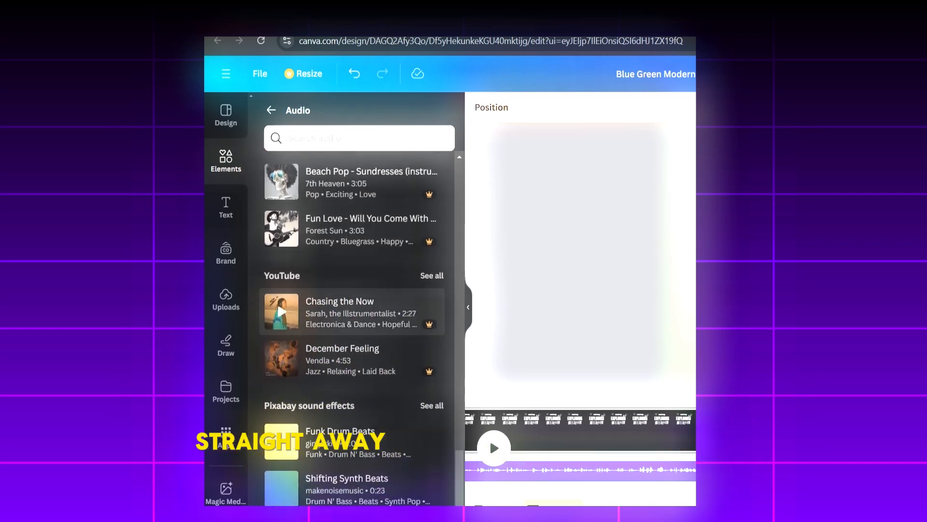
- Open the full YouTube music collection and look through its tracks
{"action": "left_click", "coordinate": [432, 276]}
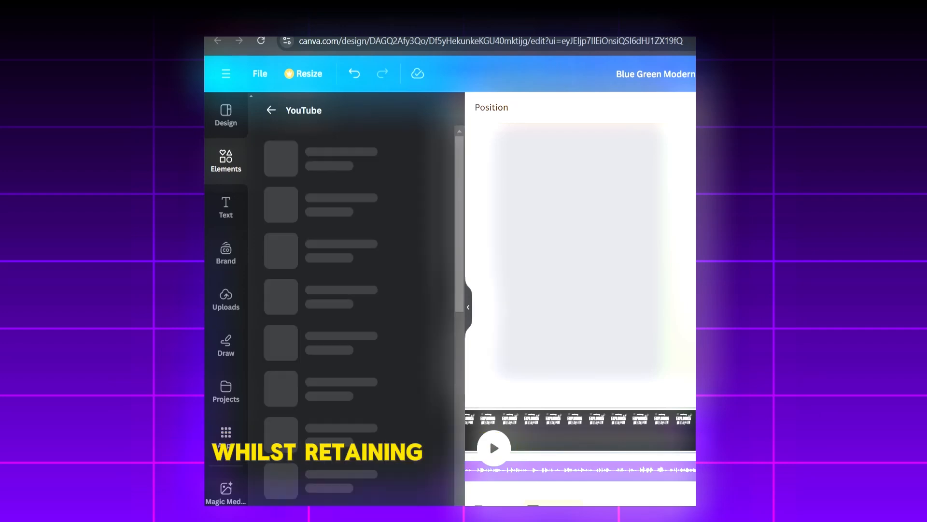
{"action": "scroll", "coordinate": [353, 314], "scroll_direction": "down", "scroll_amount": 3}
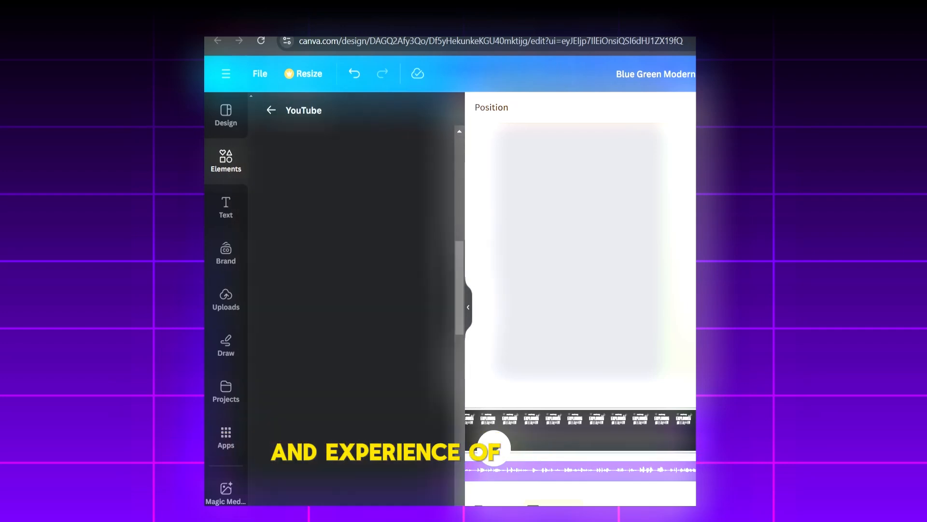
{"action": "scroll", "coordinate": [353, 285], "scroll_direction": "down", "scroll_amount": 3}
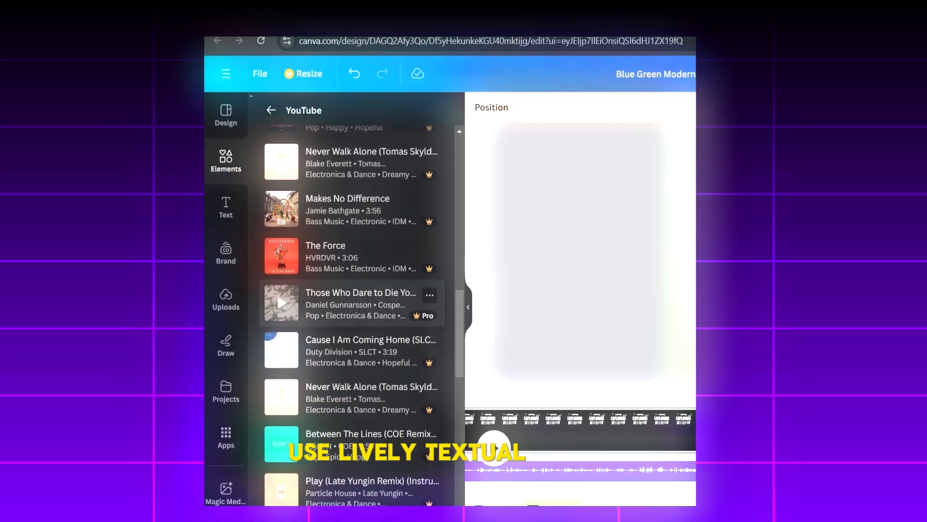
{"action": "scroll", "coordinate": [353, 285], "scroll_direction": "down", "scroll_amount": 9}
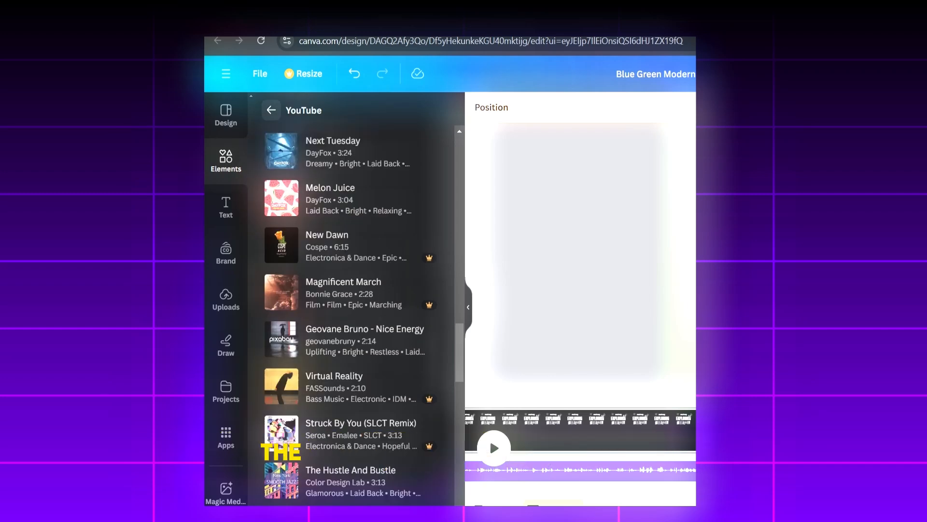
- Return to the audio categories and look through the full Wedding music collection
{"action": "left_click", "coordinate": [271, 110]}
{"action": "left_click", "coordinate": [431, 197]}
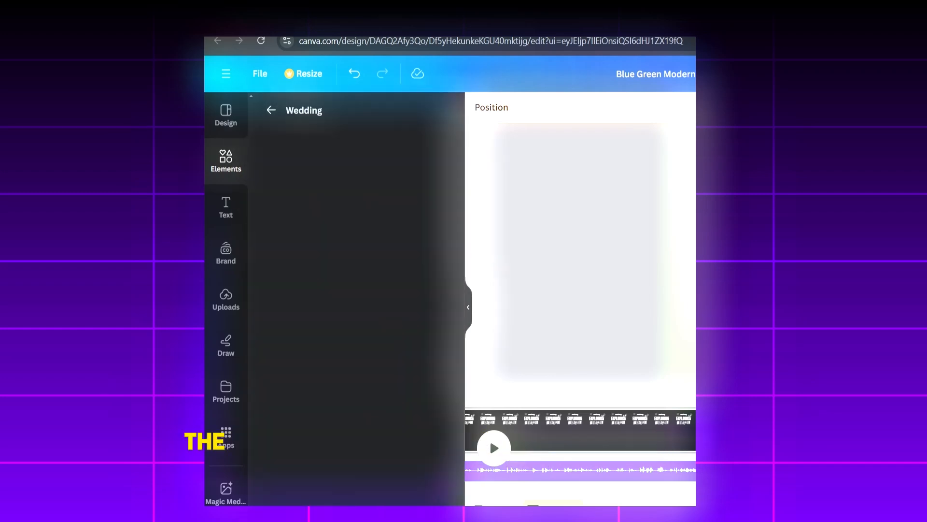
{"action": "scroll", "coordinate": [353, 309], "scroll_direction": "down", "scroll_amount": 10}
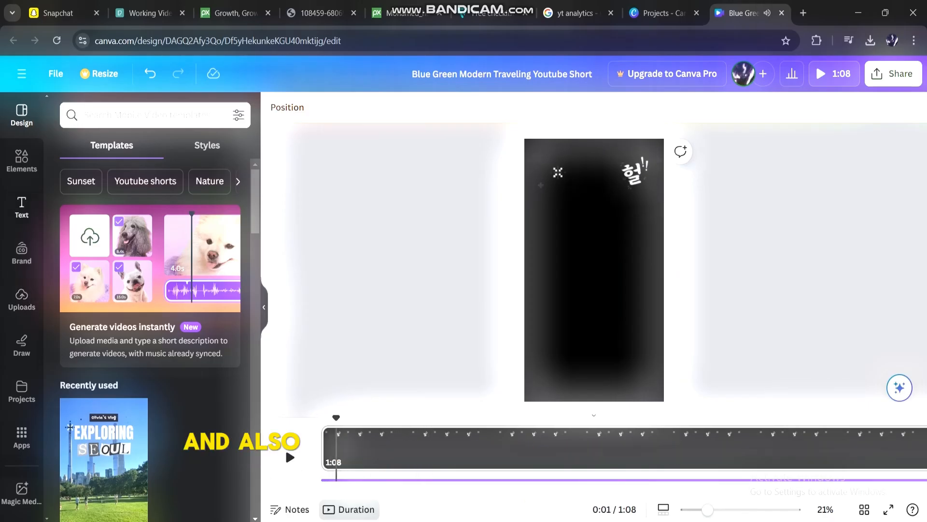
- Search the elements for "jumping jack" videos and add the free 13-second clip of a man skipping rope outdoors to the short
{"action": "left_click", "coordinate": [22, 159]}
{"action": "type", "text": "jumping jack"}
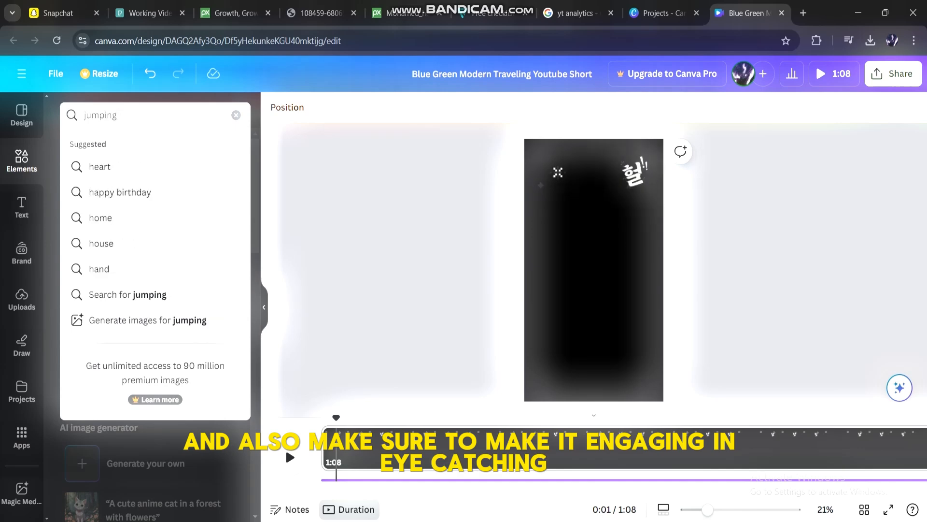
{"action": "key", "text": "Return"}
{"action": "scroll", "coordinate": [155, 309], "scroll_direction": "down", "scroll_amount": 3}
{"action": "left_click", "coordinate": [226, 396]}
{"action": "scroll", "coordinate": [150, 310], "scroll_direction": "down", "scroll_amount": 10}
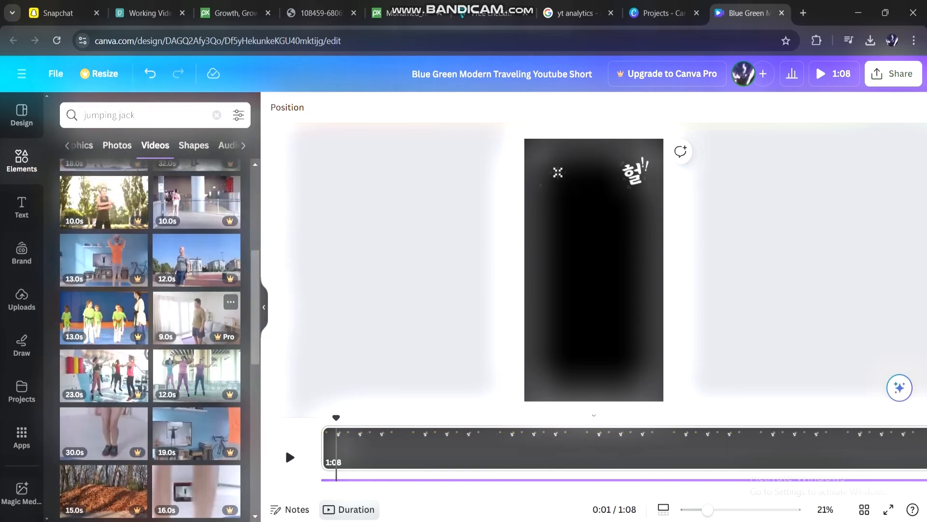
{"action": "left_click", "coordinate": [104, 343]}
- Try placing the premium 18-second jumping jack video over the skipping clip, and undo the insertion
{"action": "left_click_drag", "start_coordinate": [108, 446], "coordinate": [594, 270]}
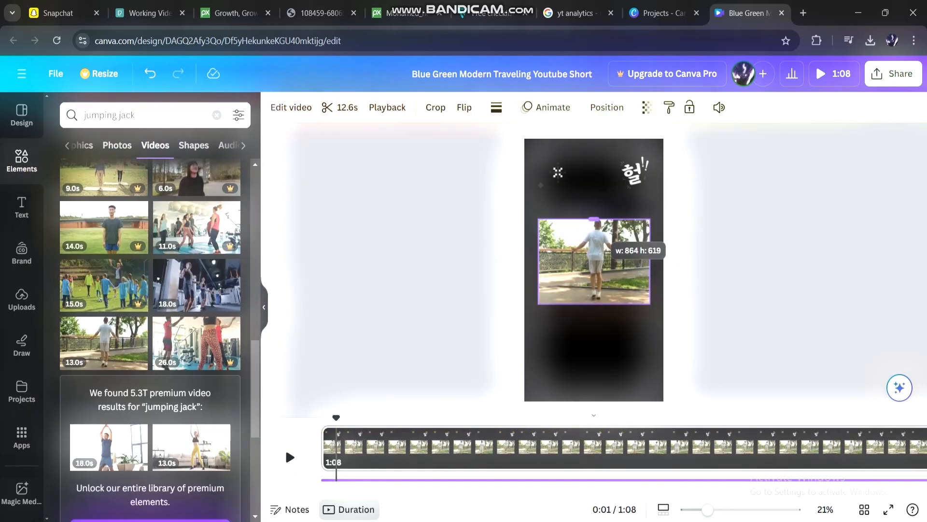
{"action": "scroll", "coordinate": [150, 309], "scroll_direction": "down", "scroll_amount": 3}
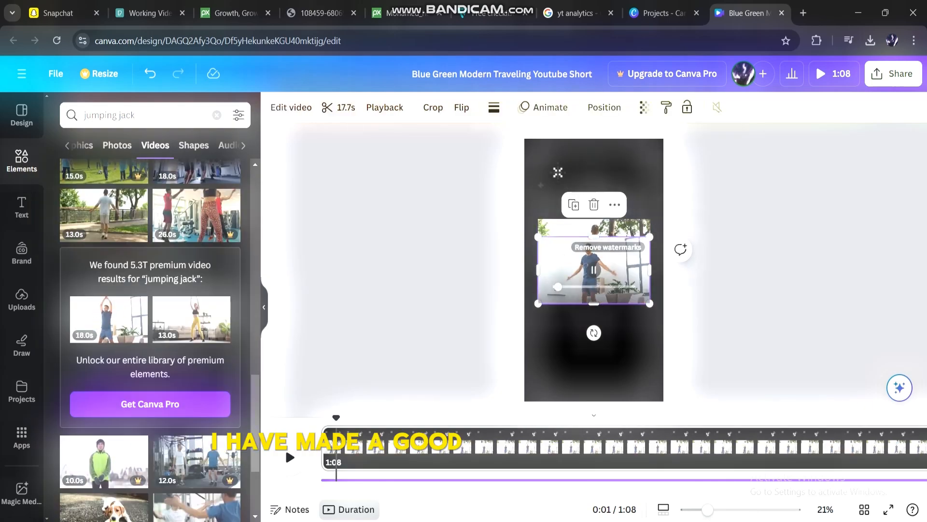
{"action": "key", "text": "ctrl+z"}
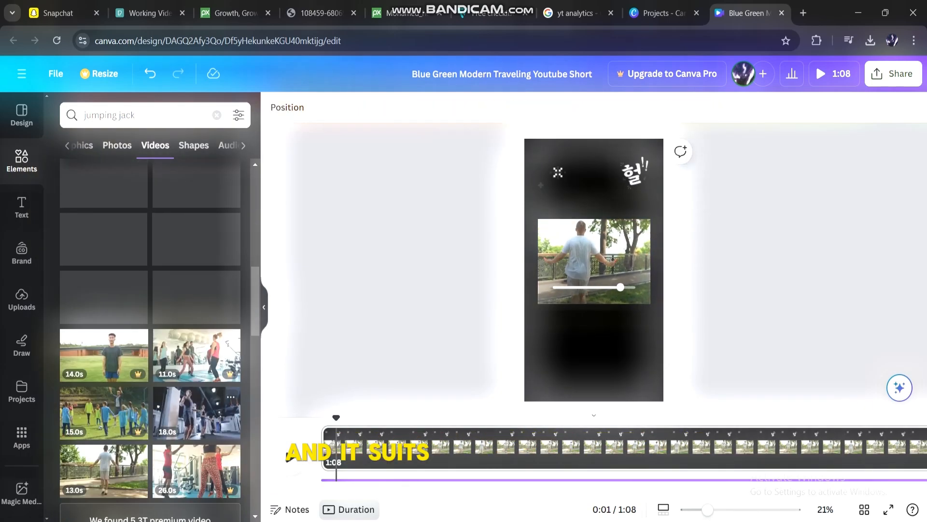